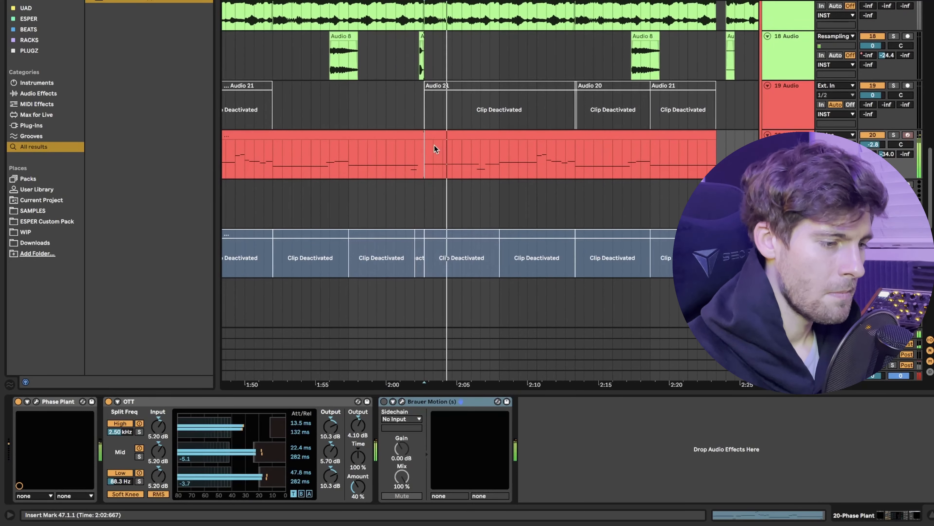
Select the Phase Plant clip from bar 47 to its end, and switch on Brauer Motion with its interface open.
{"action": "left_click", "coordinate": [451, 137]}
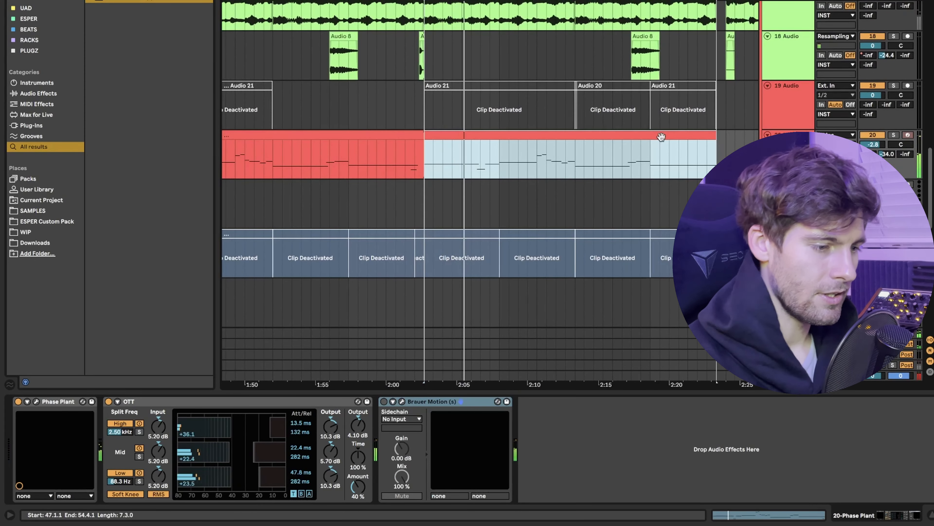
{"action": "left_click", "coordinate": [402, 402]}
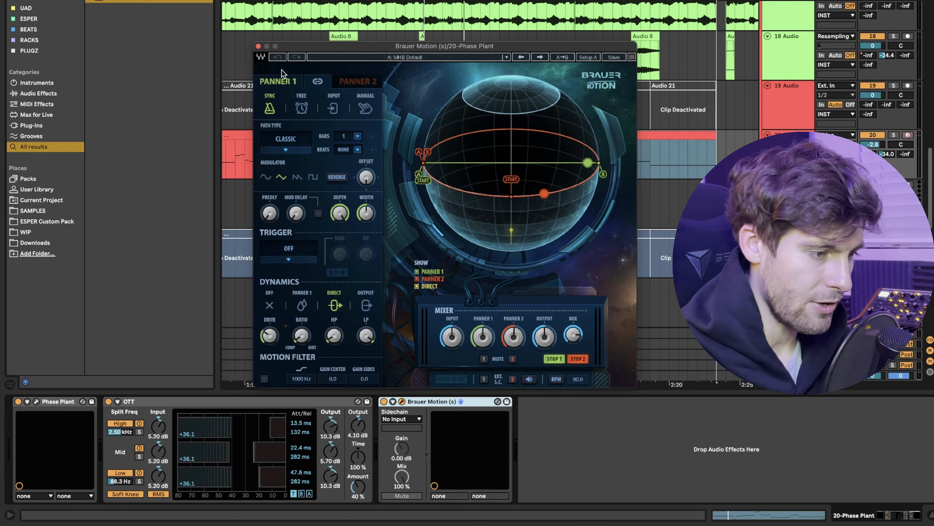
{"action": "left_click", "coordinate": [317, 82]}
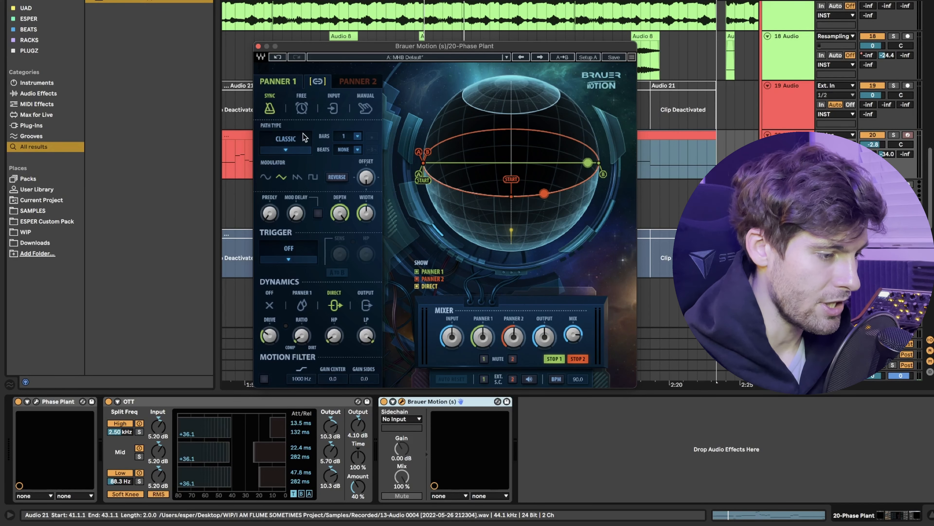
Try Panner 1's Free mode at a speed of 0.26 seconds, then its Input and Manual modes, and return it to Sync.
{"action": "left_click", "coordinate": [302, 109]}
{"action": "left_click_drag", "start_coordinate": [347, 142], "coordinate": [352, 144]}
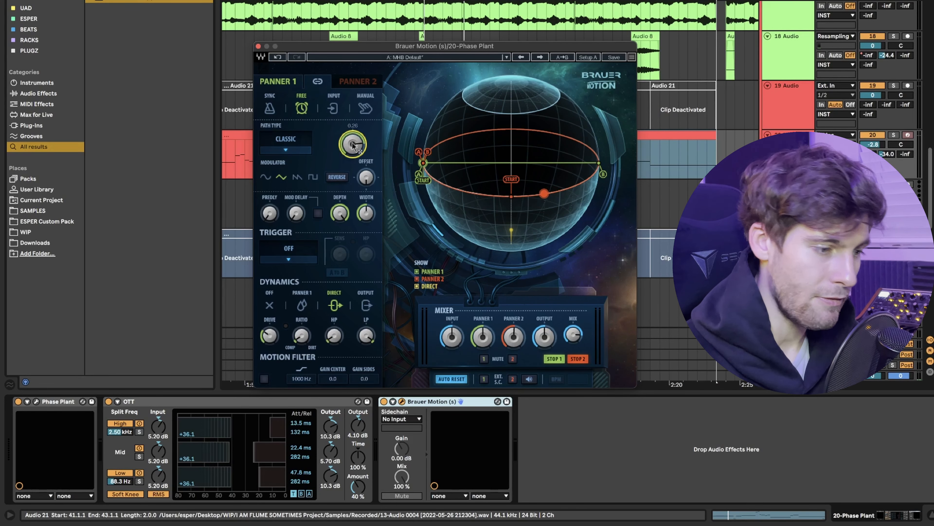
{"action": "left_click", "coordinate": [334, 108]}
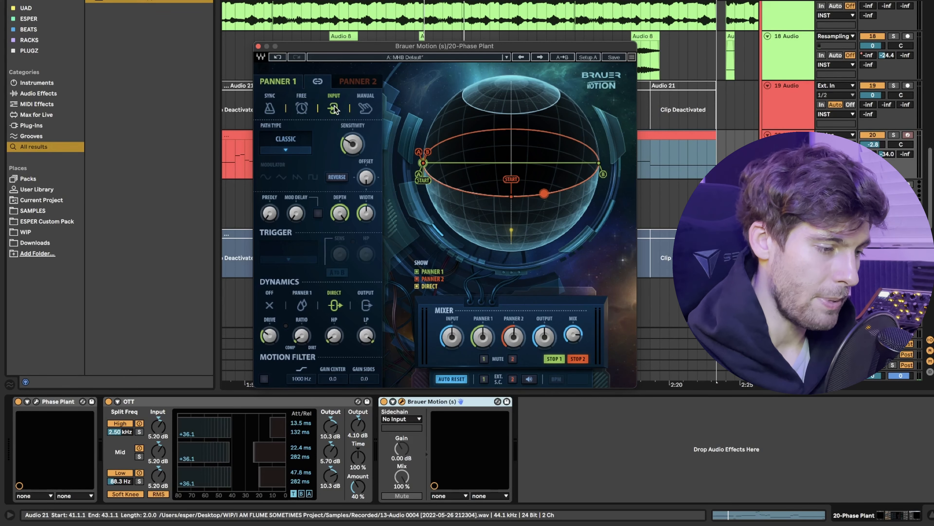
{"action": "left_click", "coordinate": [366, 110]}
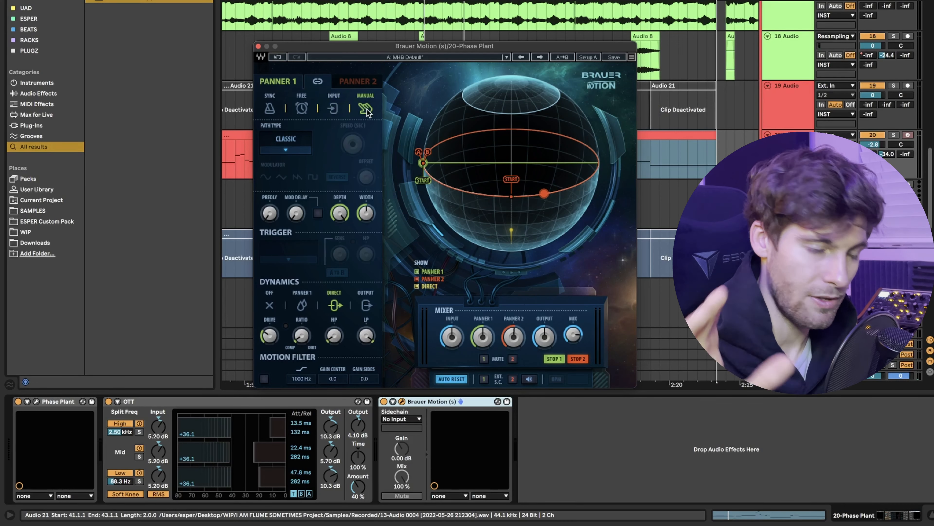
{"action": "left_click", "coordinate": [270, 108]}
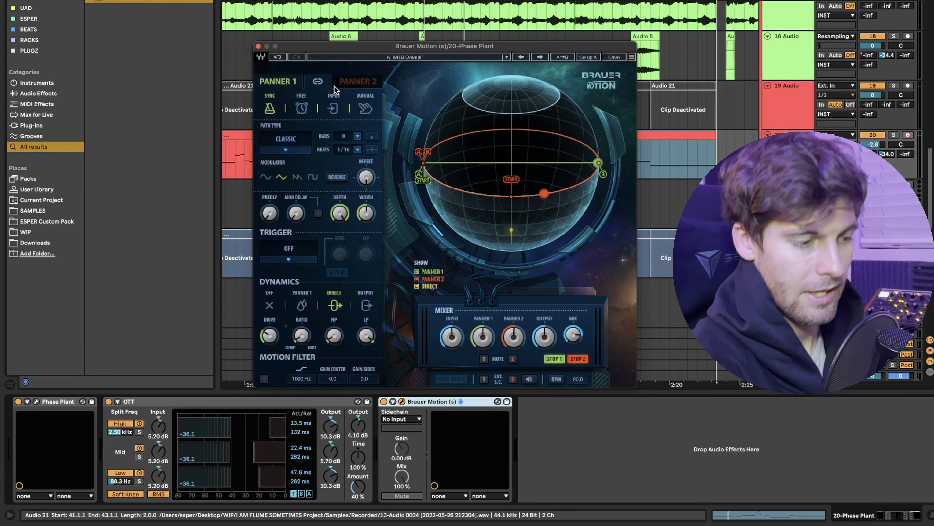
Solo the Phase Plant track and play the selected section with Brauer Motion's mix fully up.
{"action": "key", "text": "space"}
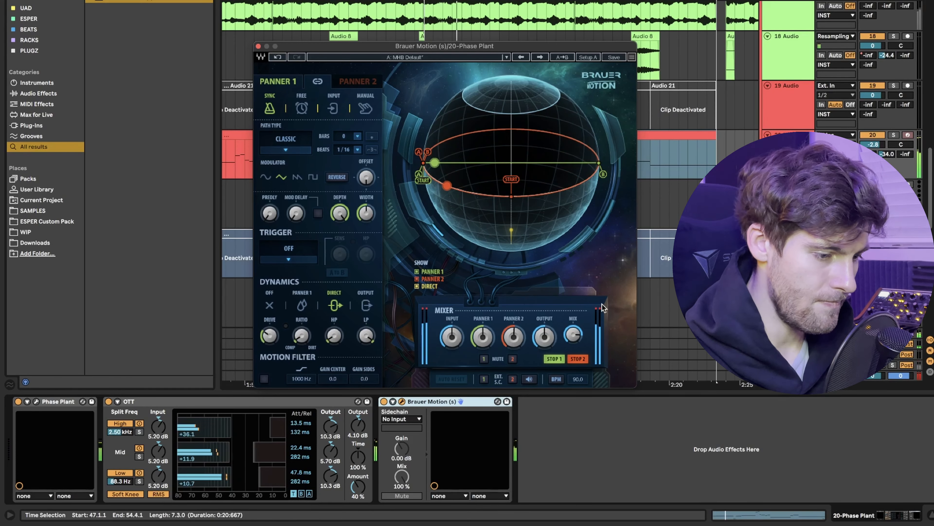
{"action": "key", "text": "space"}
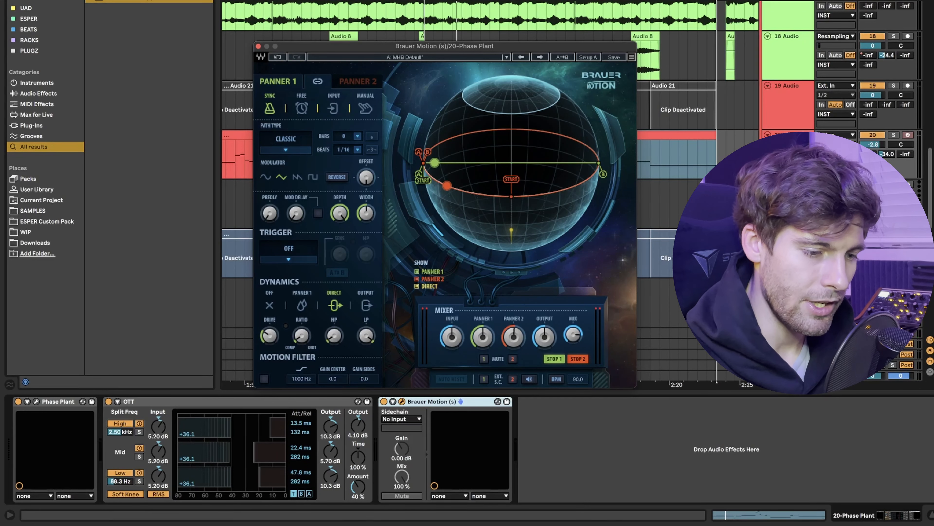
{"action": "left_click", "coordinate": [894, 135]}
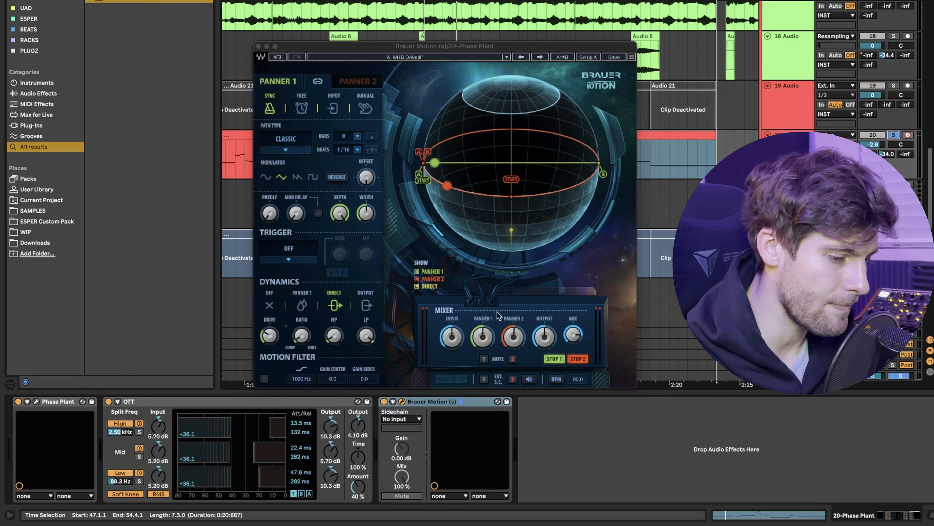
{"action": "left_click", "coordinate": [573, 334]}
{"action": "key", "text": "space"}
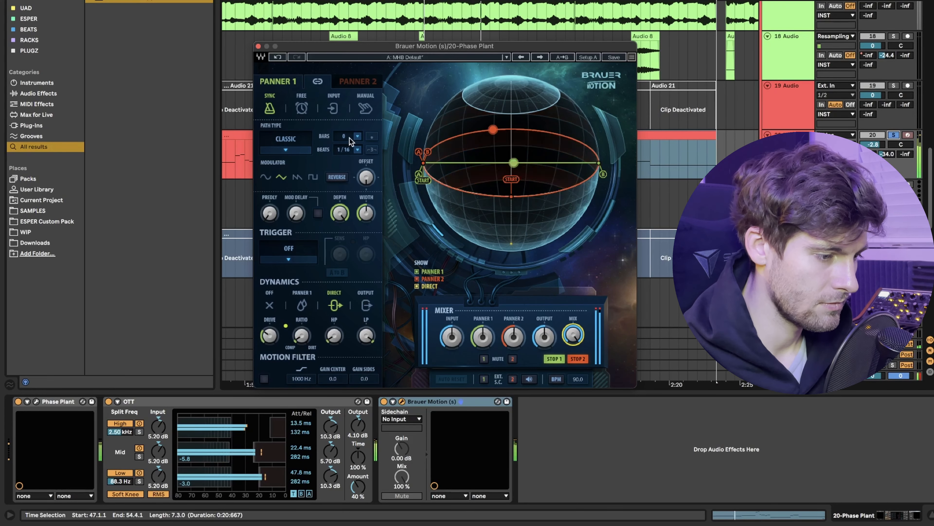
Set Panner 1's sync rate to 1/4 beat and narrow Panner 2's width to about 55.
{"action": "mouse_move", "coordinate": [345, 150]}
{"action": "left_mouse_down"}
{"action": "mouse_move", "coordinate": [345, 160]}
{"action": "mouse_move", "coordinate": [345, 144]}
{"action": "left_mouse_up"}
{"action": "left_click", "coordinate": [347, 81]}
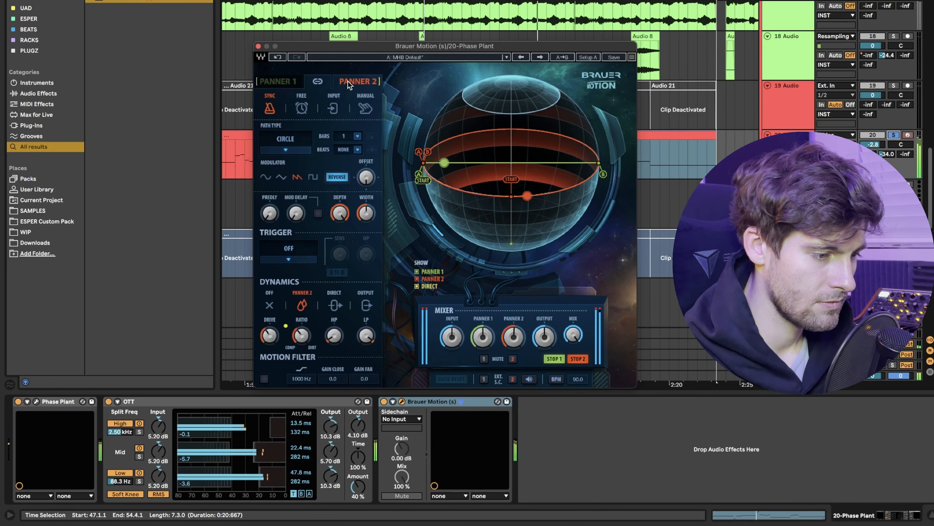
{"action": "left_click_drag", "start_coordinate": [342, 212], "coordinate": [373, 212]}
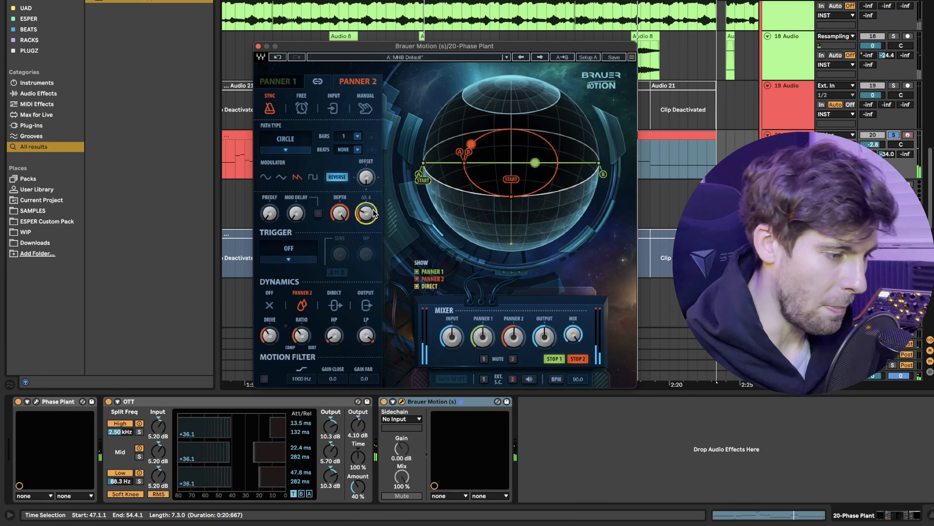
Compare the settings of Panner 1 and Panner 2, and set Panner 2's dynamics to Off.
{"action": "left_click", "coordinate": [272, 82]}
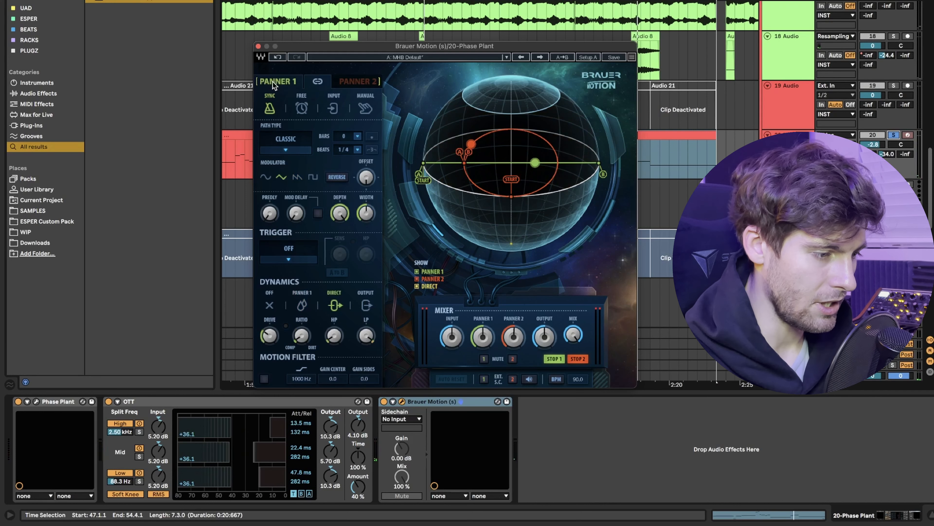
{"action": "left_click", "coordinate": [360, 81]}
{"action": "left_click", "coordinate": [309, 82]}
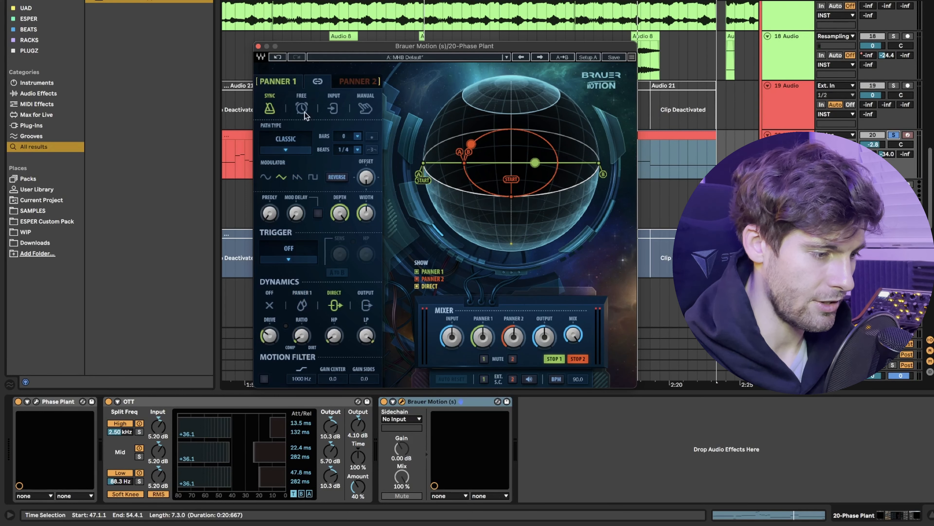
{"action": "left_click", "coordinate": [351, 82]}
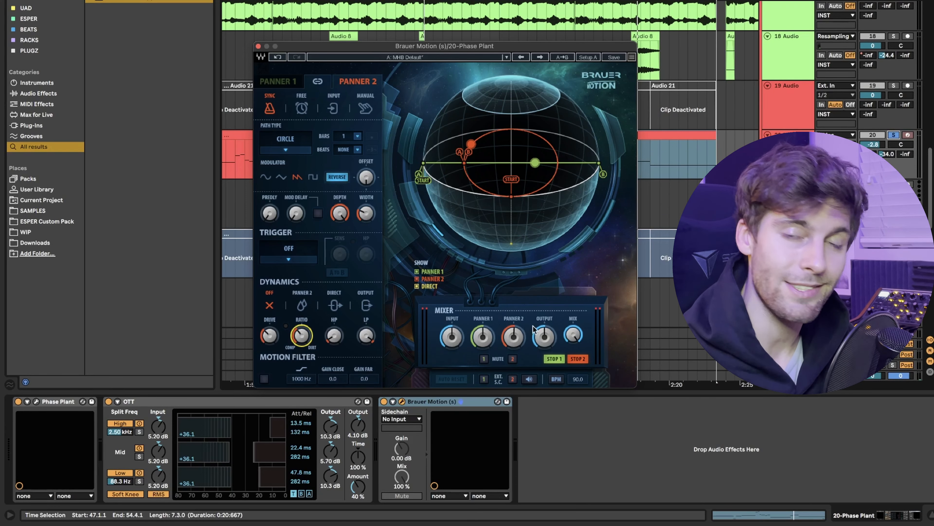
Switch Panner 1 to Free mode and play the selected section briefly.
{"action": "left_click", "coordinate": [288, 82]}
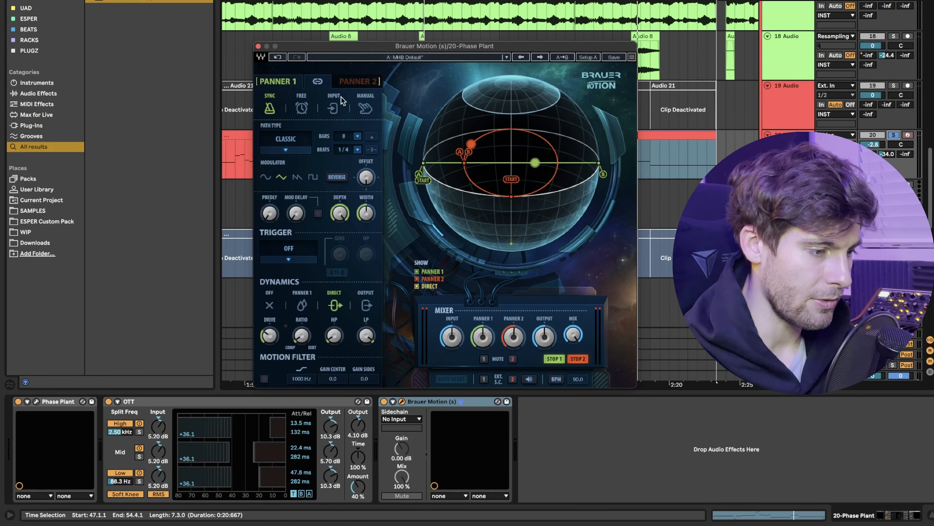
{"action": "left_click", "coordinate": [301, 108]}
{"action": "key", "text": "space"}
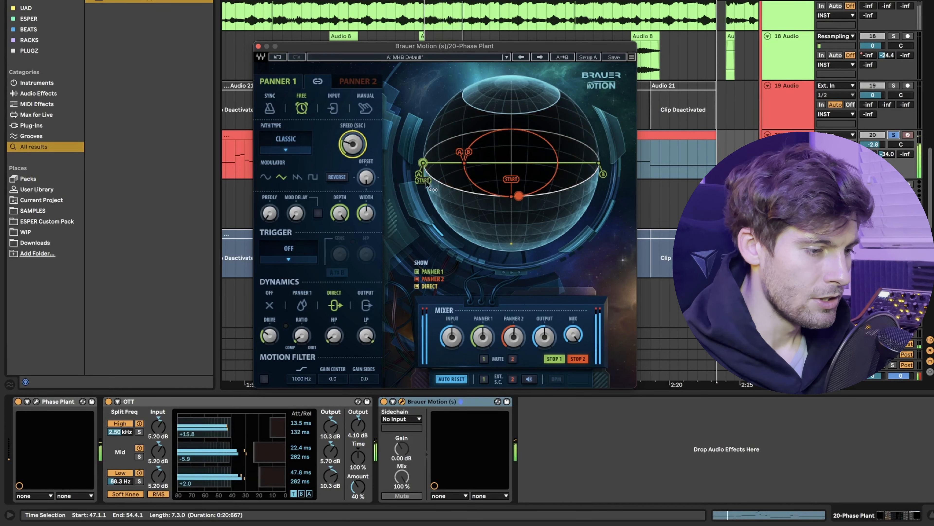
{"action": "key", "text": "space"}
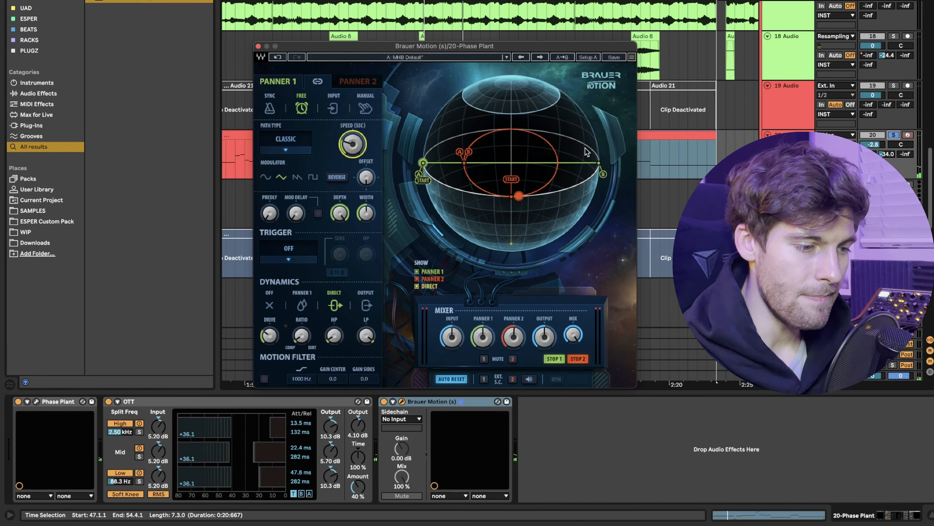
Reduce Panner 1's depth and pull the A and B ends of its path inward on the sphere.
{"action": "left_click", "coordinate": [367, 80]}
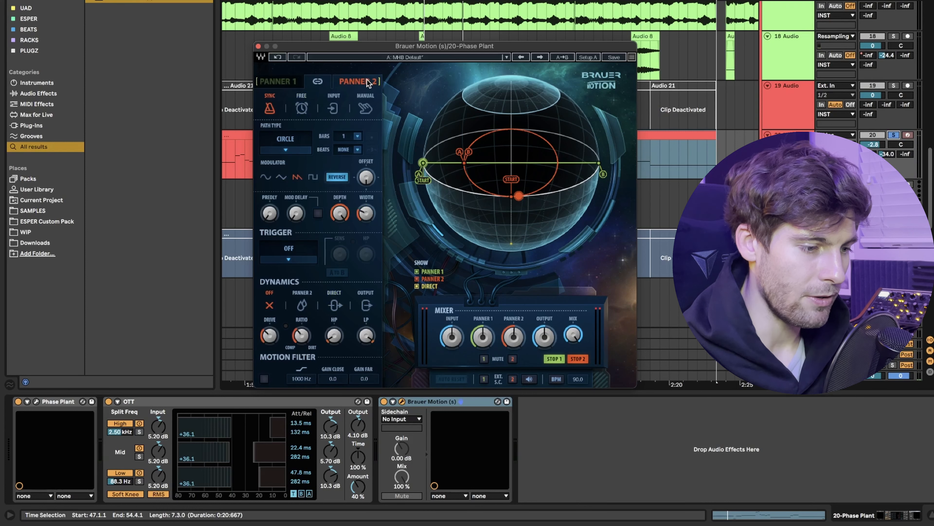
{"action": "left_click", "coordinate": [281, 82]}
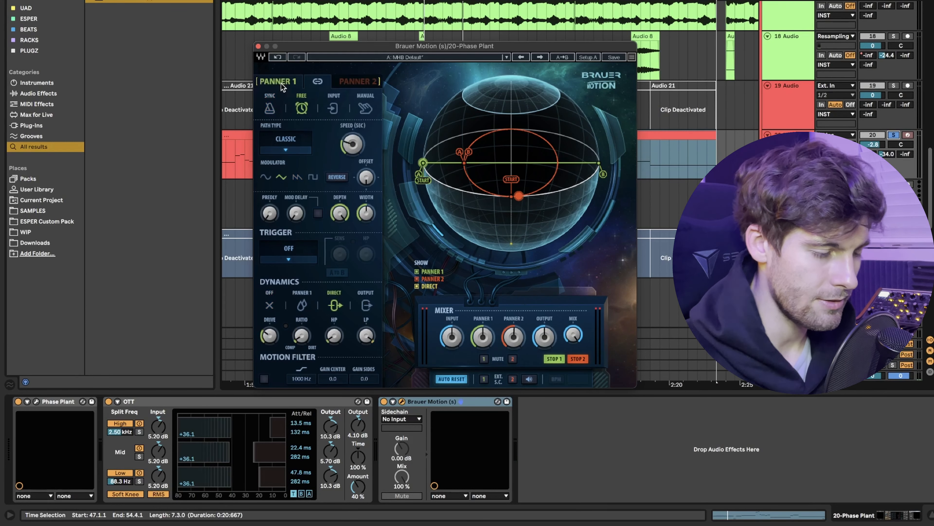
{"action": "left_click_drag", "start_coordinate": [340, 213], "coordinate": [363, 215]}
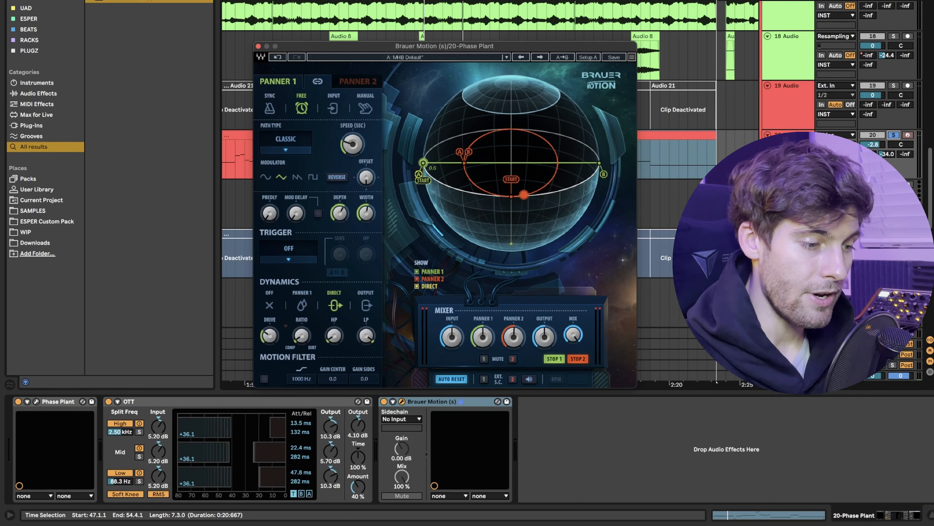
{"action": "left_click_drag", "start_coordinate": [422, 162], "coordinate": [444, 162]}
{"action": "left_click_drag", "start_coordinate": [604, 174], "coordinate": [576, 178]}
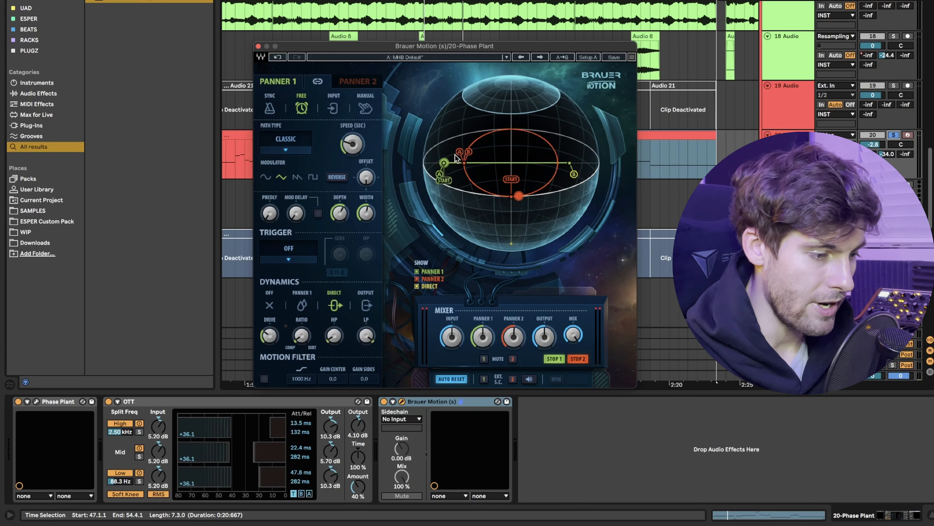
Widen Panner 2's circular path beyond the sphere and try Free-mode speeds such as 0.05 and 0.10 seconds during playback.
{"action": "left_click", "coordinate": [353, 82]}
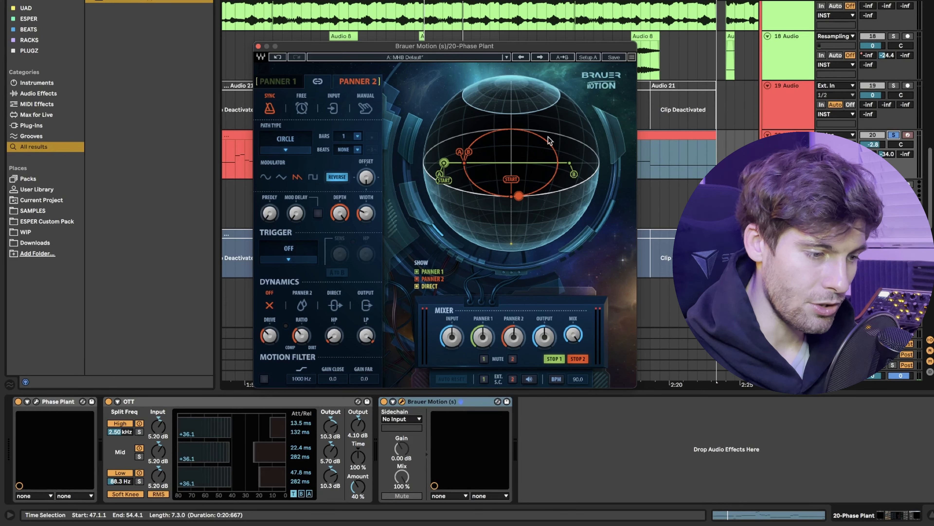
{"action": "left_click_drag", "start_coordinate": [366, 213], "coordinate": [366, 196]}
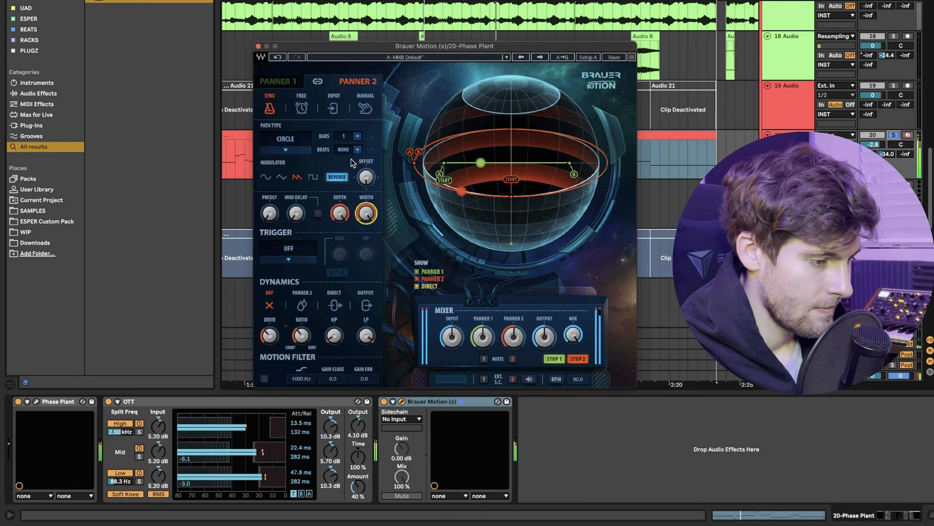
{"action": "left_click", "coordinate": [301, 108]}
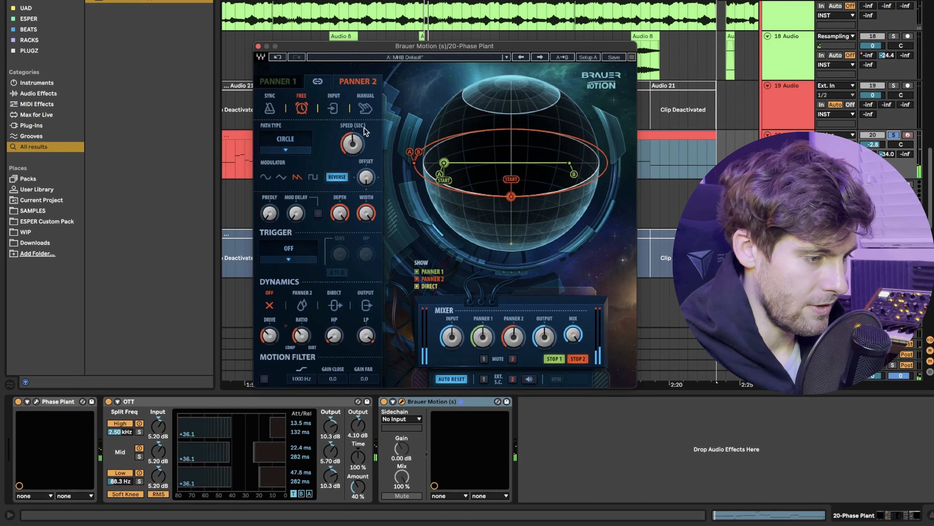
{"action": "left_click_drag", "start_coordinate": [352, 143], "coordinate": [352, 99]}
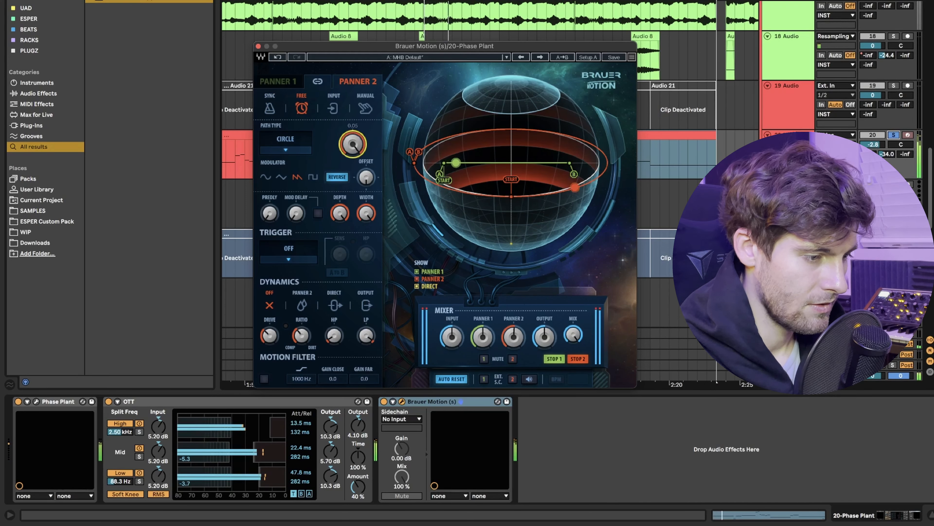
{"action": "left_click_drag", "start_coordinate": [352, 144], "coordinate": [353, 90]}
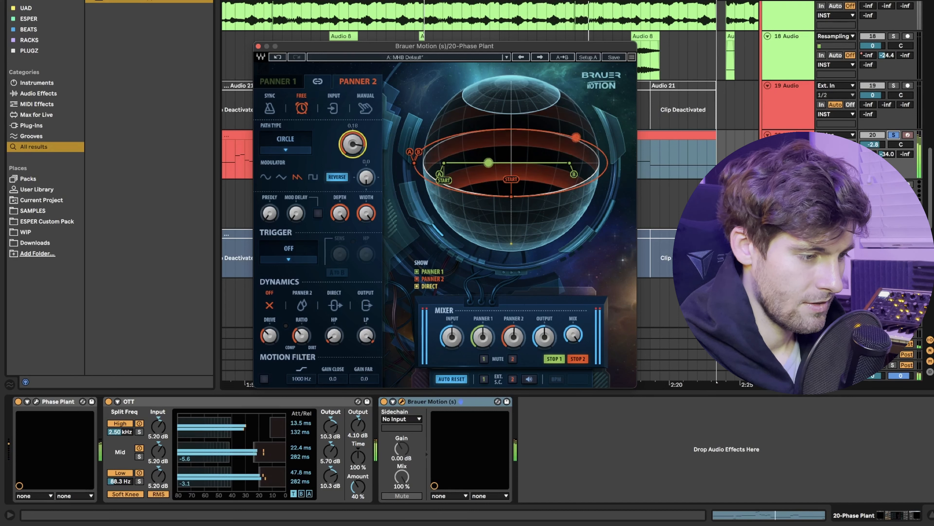
{"action": "left_click_drag", "start_coordinate": [353, 143], "coordinate": [352, 166]}
{"action": "key", "text": "space"}
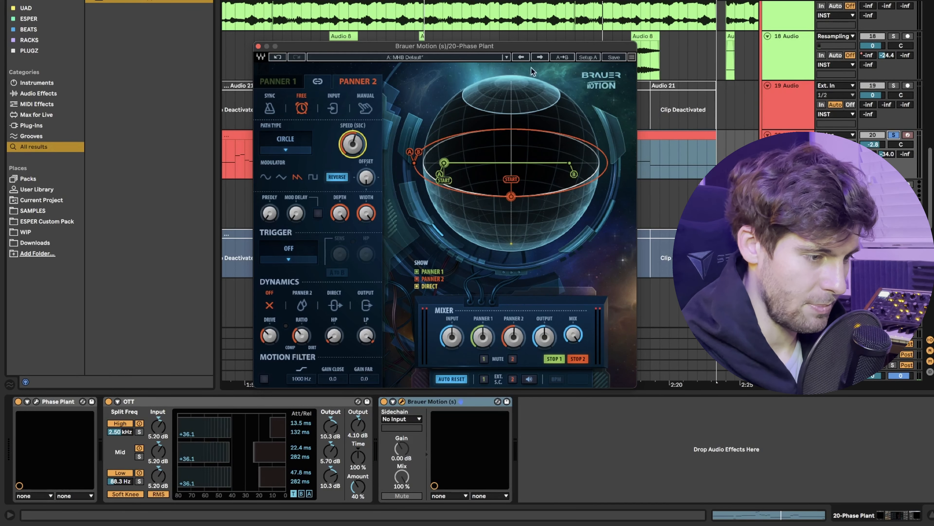
Browse Brauer Motion's presets as far as MHB Circle X 1, go back one preset and play the selected section.
{"action": "left_click", "coordinate": [542, 57]}
{"action": "left_click", "coordinate": [543, 55]}
{"action": "left_click", "coordinate": [543, 56]}
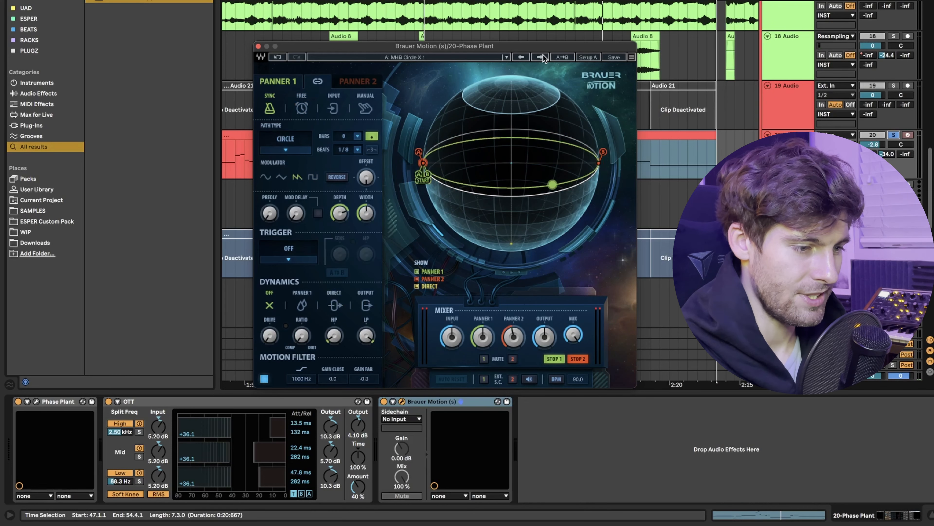
{"action": "left_click", "coordinate": [520, 56]}
{"action": "key", "text": "space"}
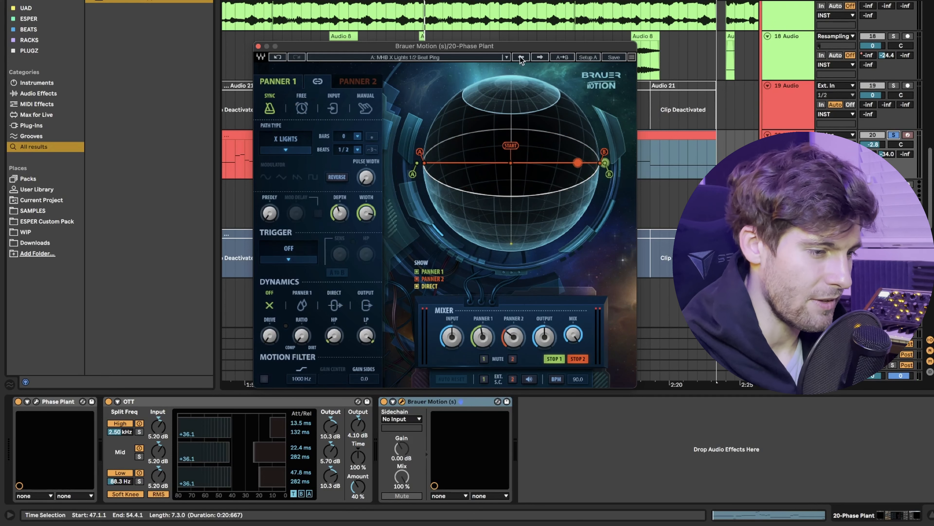
Audition further presets up to MHB String Mood 3 (SEND) and set Panner 2's depth to 100%.
{"action": "left_click", "coordinate": [542, 57]}
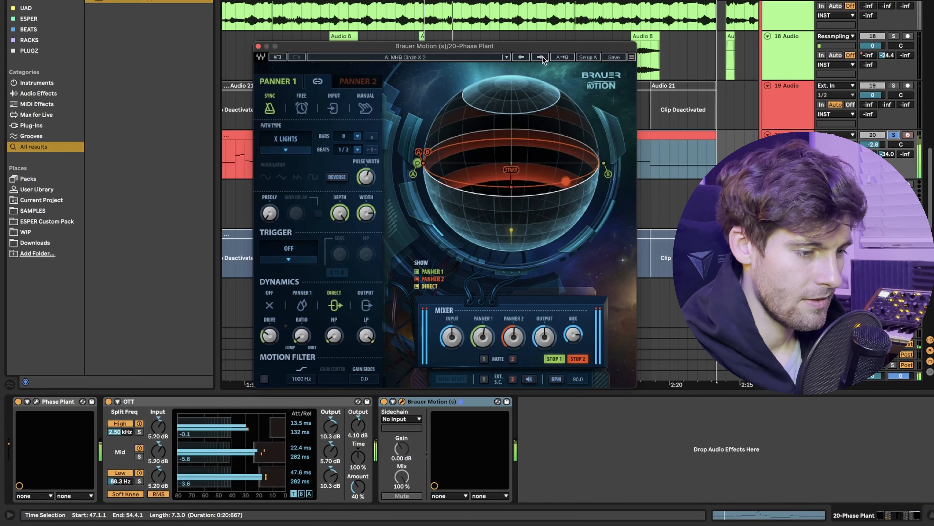
{"action": "left_click", "coordinate": [542, 57]}
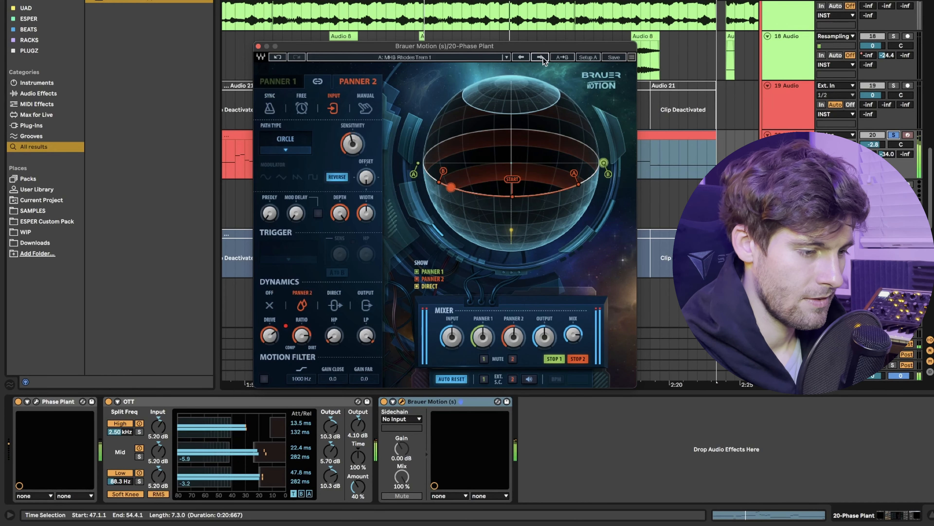
{"action": "left_click", "coordinate": [543, 57]}
{"action": "left_click", "coordinate": [543, 57]}
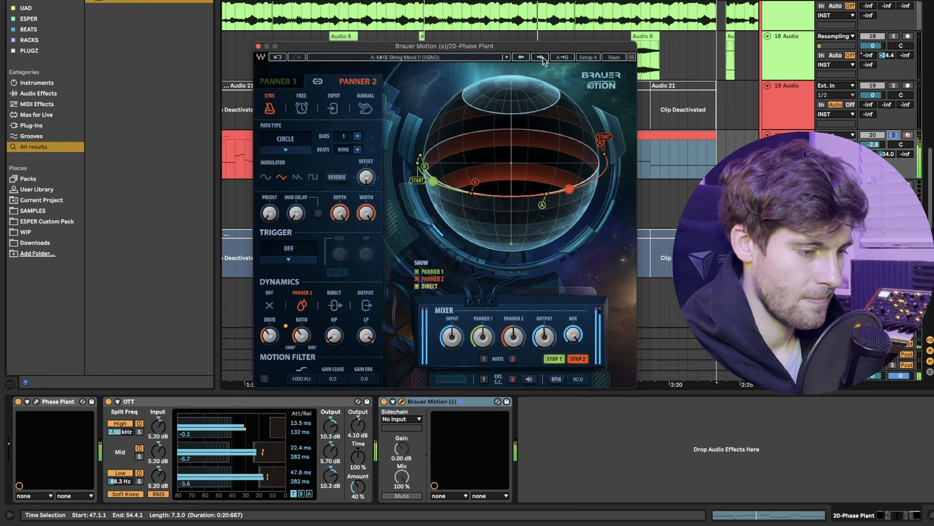
{"action": "left_click_drag", "start_coordinate": [341, 211], "coordinate": [340, 229]}
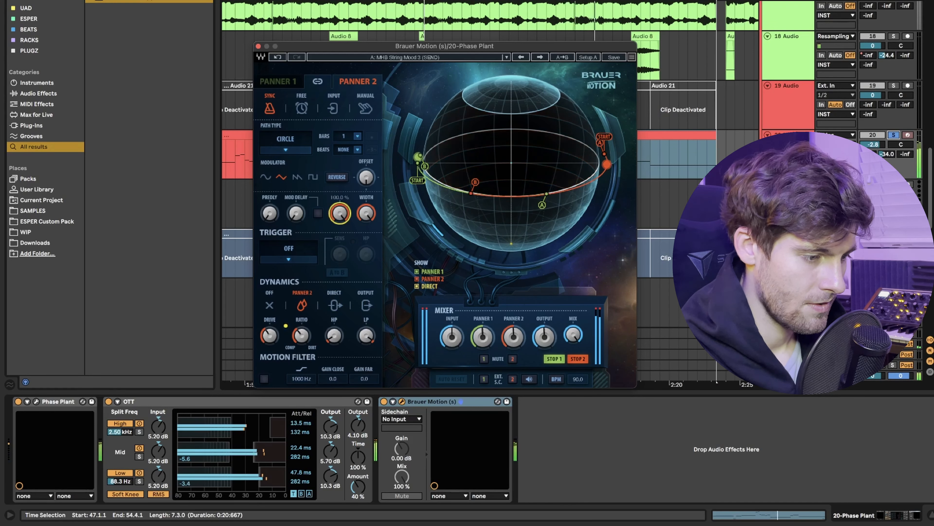
Lower Panner 2's depth and width to shorten its circular path on the sphere.
{"action": "left_click", "coordinate": [539, 57]}
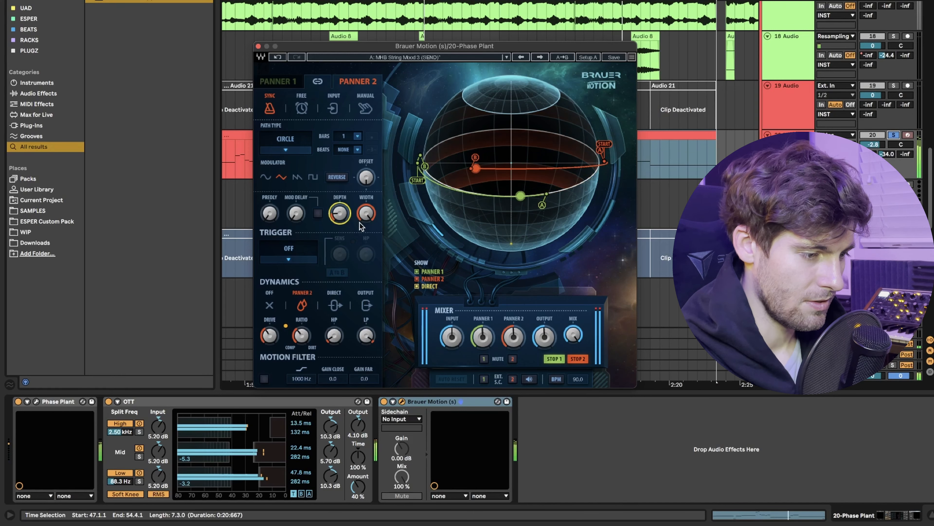
{"action": "left_click_drag", "start_coordinate": [366, 212], "coordinate": [366, 230]}
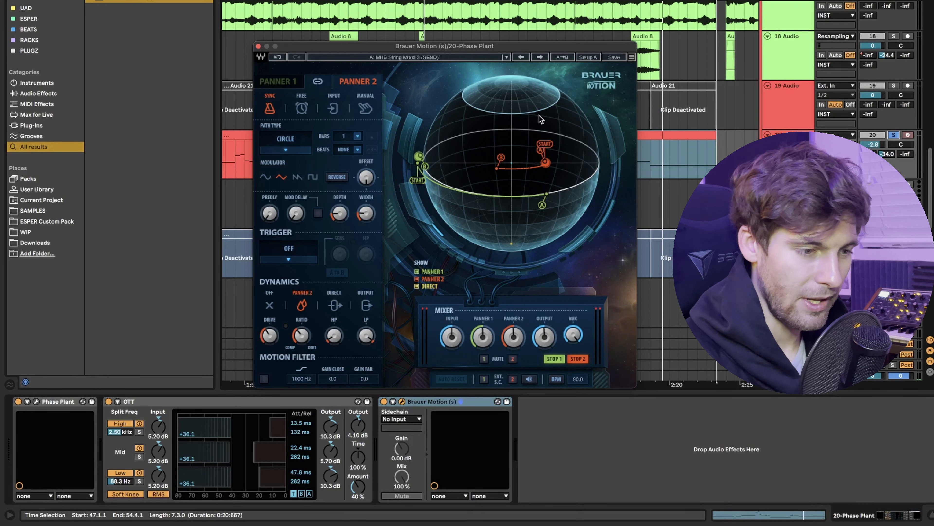
{"action": "left_click_drag", "start_coordinate": [522, 47], "coordinate": [525, 43]}
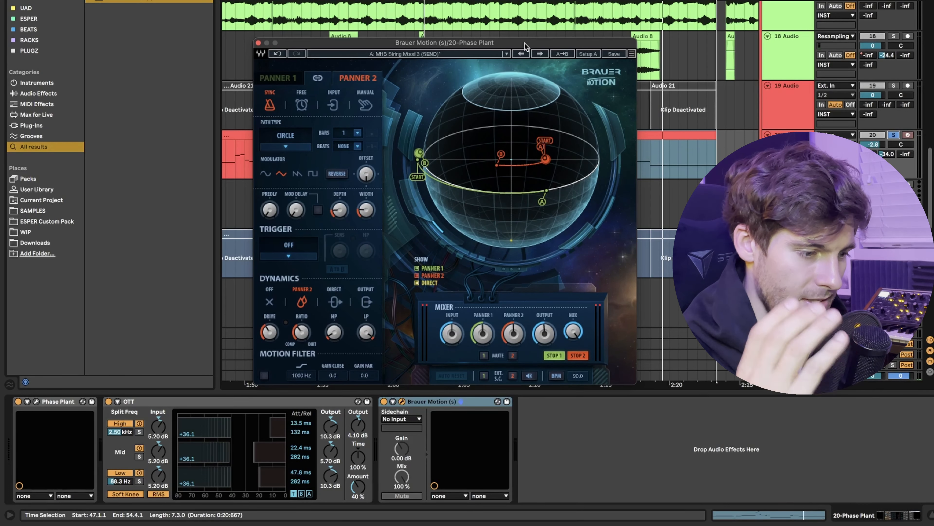
Remove Brauer Motion from the Phase Plant track's device chain and take track 20 out of solo.
{"action": "left_click", "coordinate": [258, 43]}
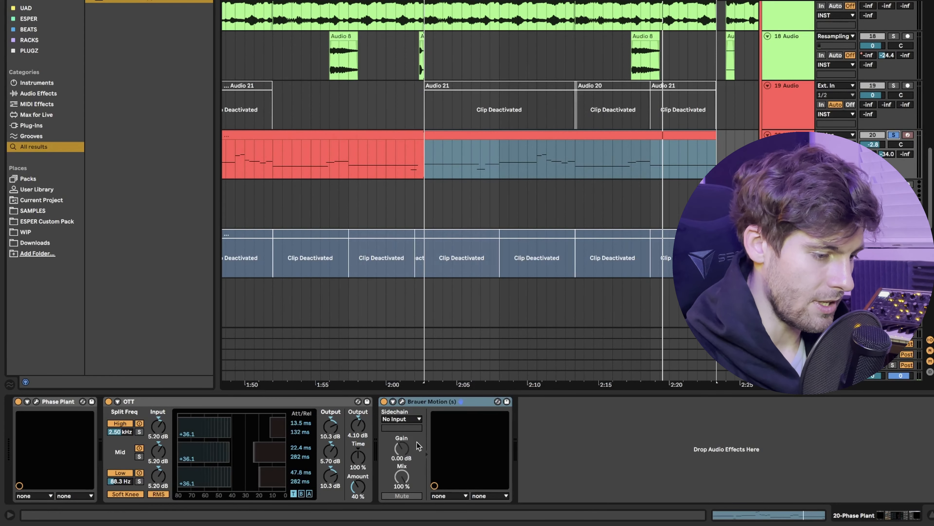
{"action": "key", "text": "Delete"}
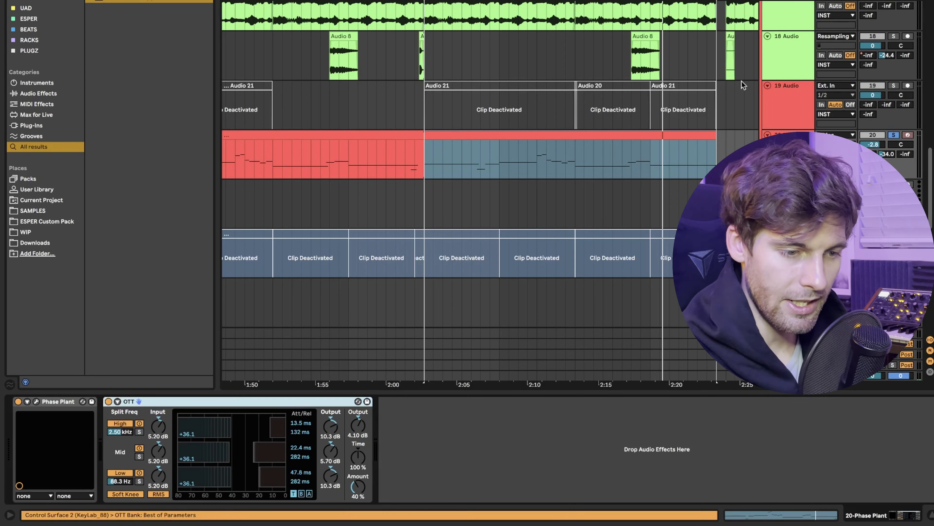
{"action": "left_click", "coordinate": [893, 135]}
Listen to the frozen clips on audio track 27 in solo, starting with the first clip and placing the insert marker at 49.1.3.
{"action": "scroll", "coordinate": [607, 228], "scroll_direction": "down", "scroll_amount": 9}
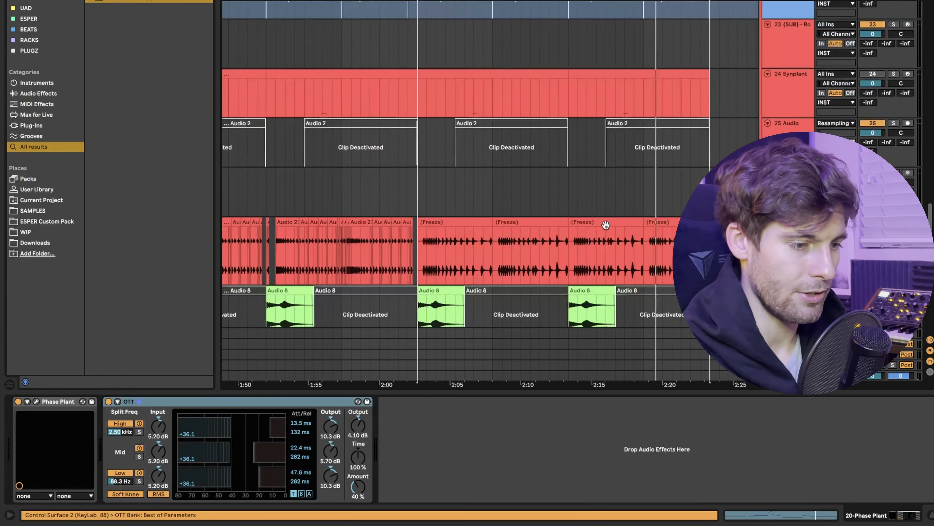
{"action": "scroll", "coordinate": [606, 224], "scroll_direction": "up", "scroll_amount": 5}
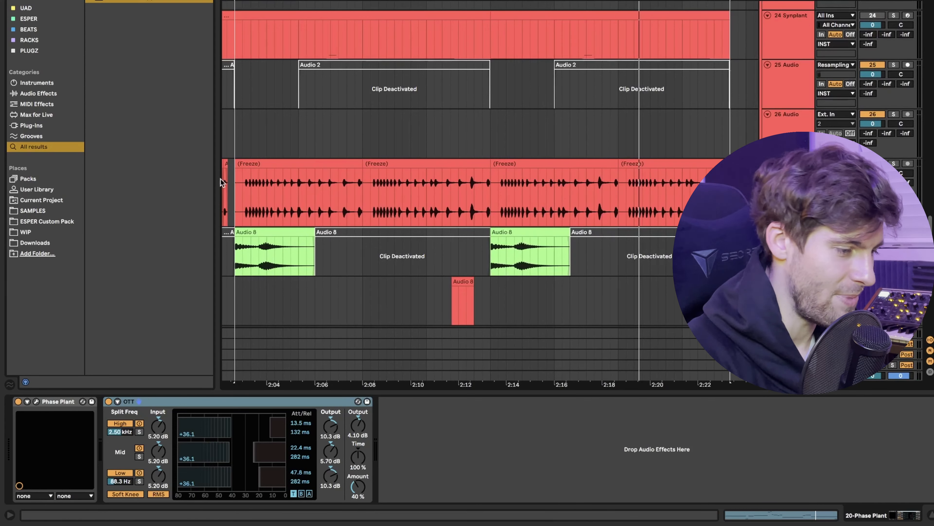
{"action": "left_click", "coordinate": [232, 194]}
{"action": "scroll", "coordinate": [231, 194], "scroll_direction": "up", "scroll_amount": 5}
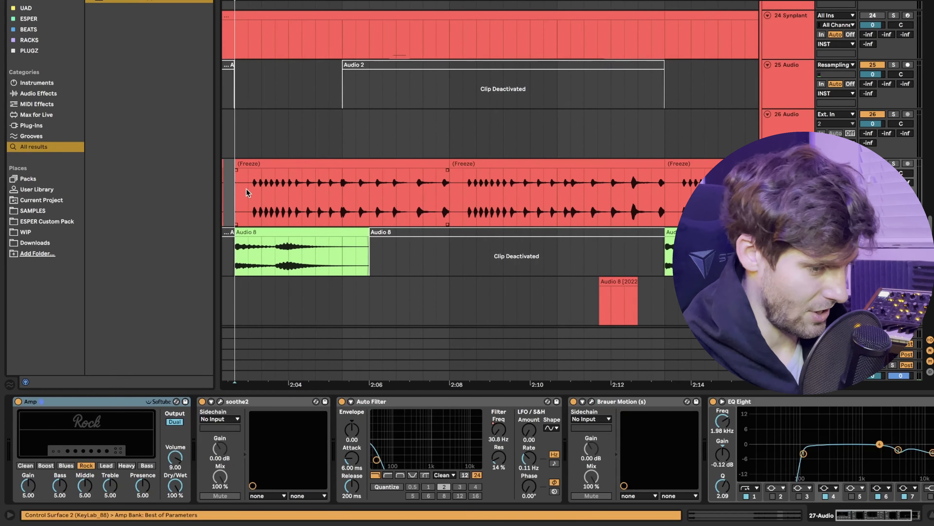
{"action": "left_click", "coordinate": [255, 169]}
{"action": "key", "text": "space"}
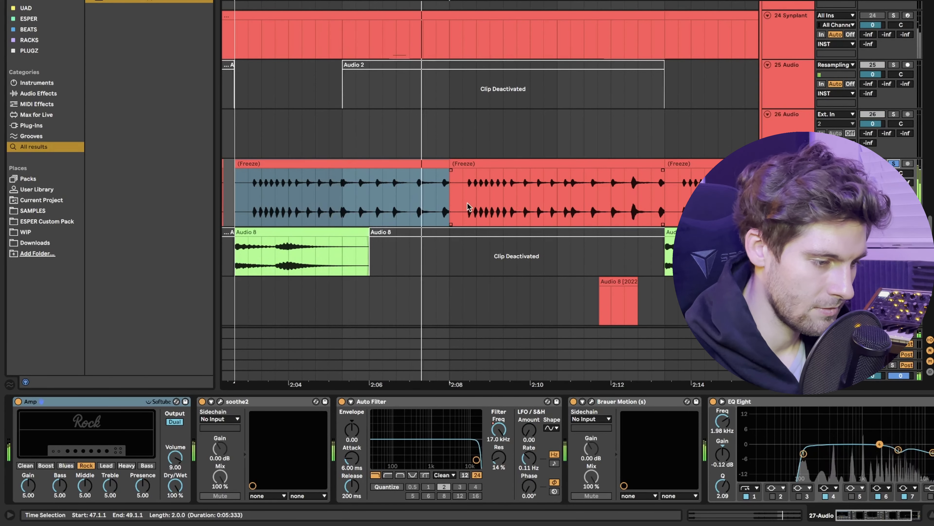
{"action": "left_click", "coordinate": [463, 203]}
{"action": "scroll", "coordinate": [470, 206], "scroll_direction": "down", "scroll_amount": 4}
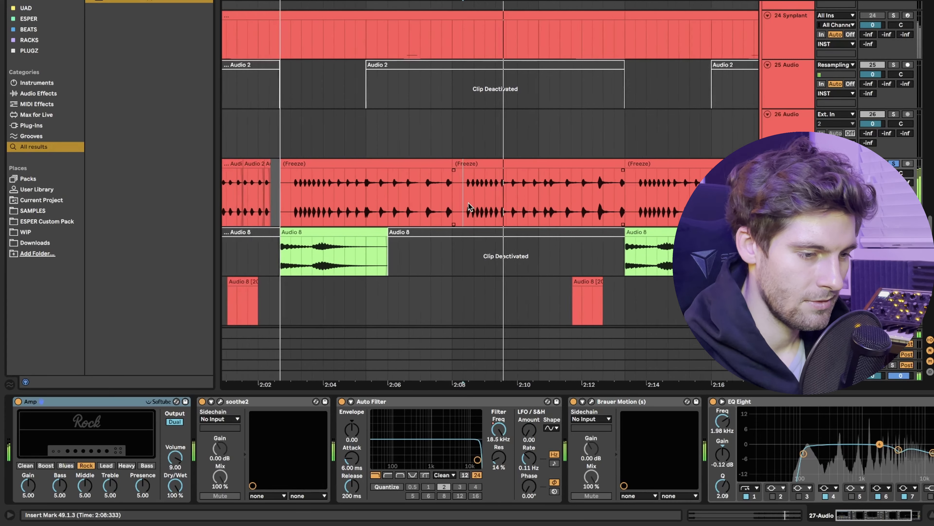
{"action": "key", "text": "space"}
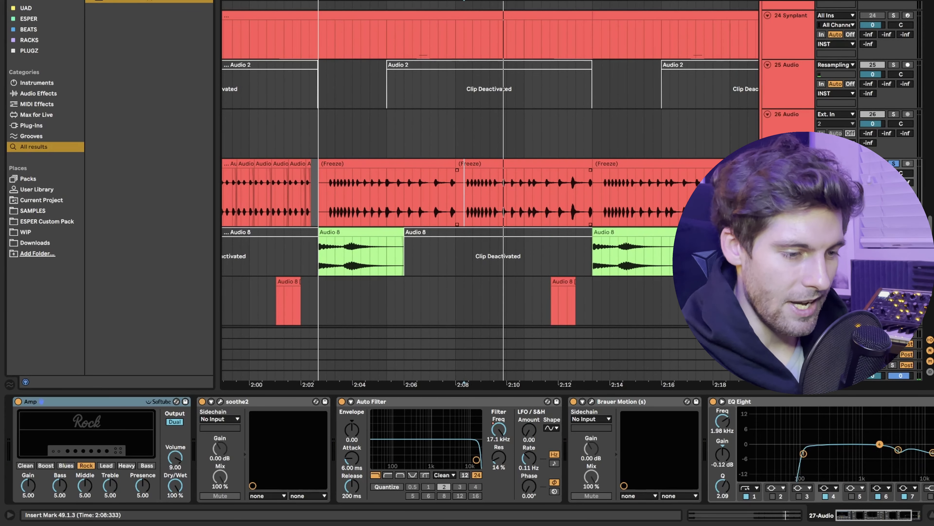
Open Brauer Motion on track 27 and view the settings of Panner 1 and Panner 2.
{"action": "left_click", "coordinate": [592, 401]}
{"action": "left_click_drag", "start_coordinate": [434, 143], "coordinate": [371, 53]}
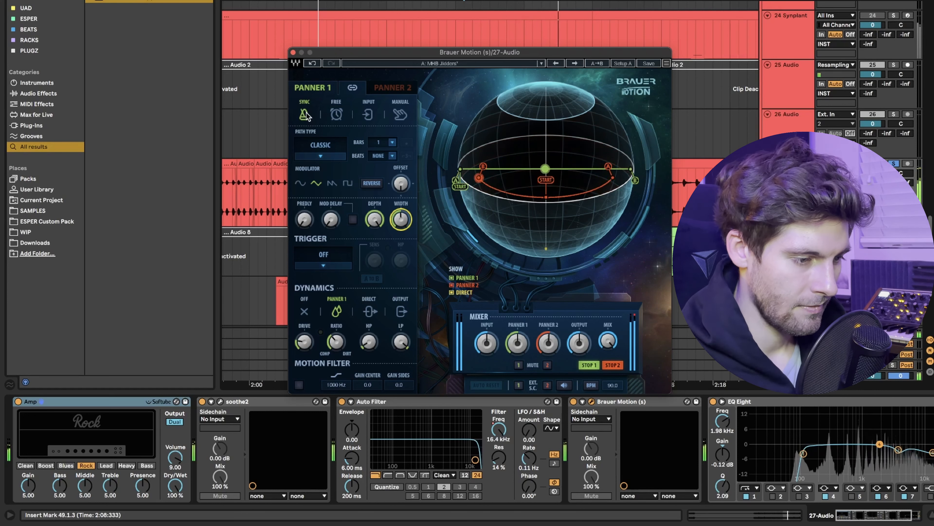
{"action": "left_click", "coordinate": [393, 87]}
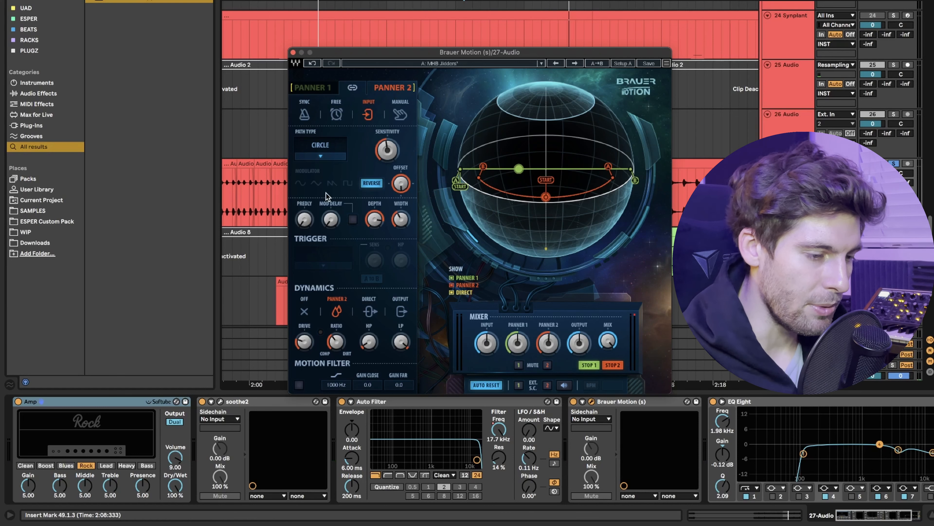
{"action": "left_click_drag", "start_coordinate": [495, 52], "coordinate": [276, 84]}
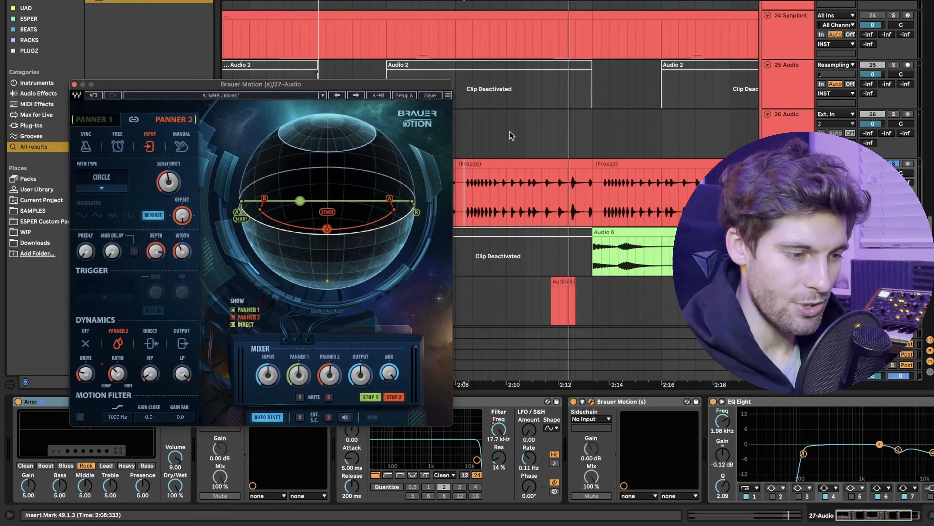
Select the second frozen clip on track 27 and hide Panner 1's path on the Brauer Motion sphere.
{"action": "left_click", "coordinate": [499, 163]}
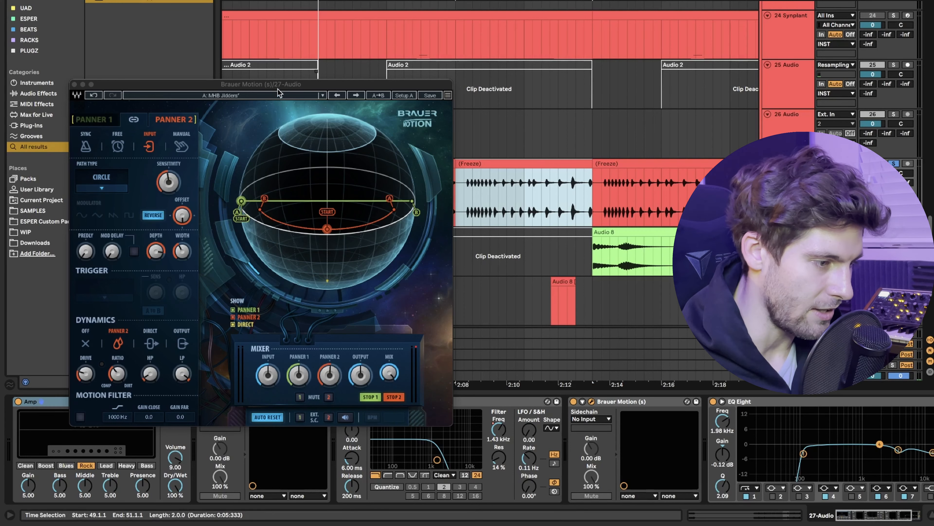
{"action": "left_click_drag", "start_coordinate": [279, 88], "coordinate": [487, 11]}
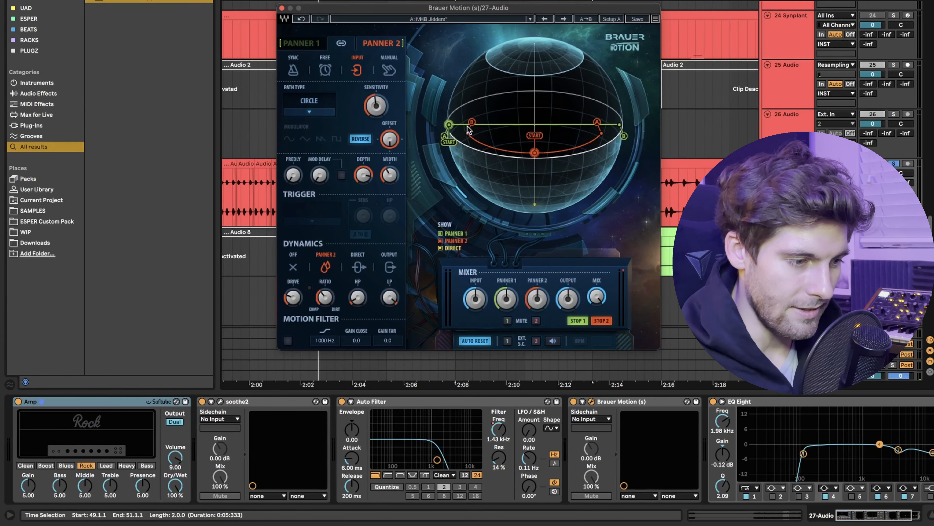
{"action": "left_click", "coordinate": [441, 235]}
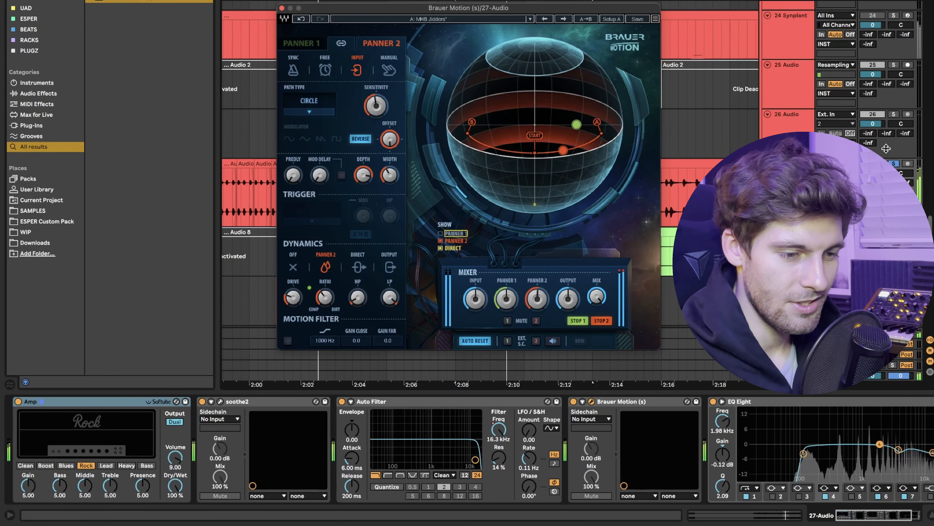
Take track 27 out of solo and play the selected clip with the full mix.
{"action": "key", "text": "space"}
{"action": "left_click", "coordinate": [894, 164]}
{"action": "key", "text": "space"}
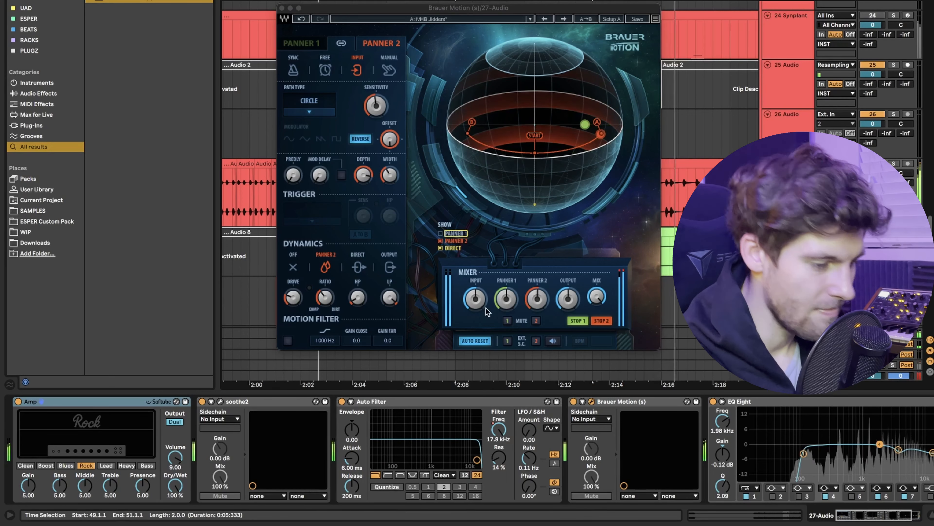
Raise Panner 1's mixer level to 2.7 dB and Panner 2's level slightly, showing Panner 1's path again.
{"action": "left_click", "coordinate": [515, 308]}
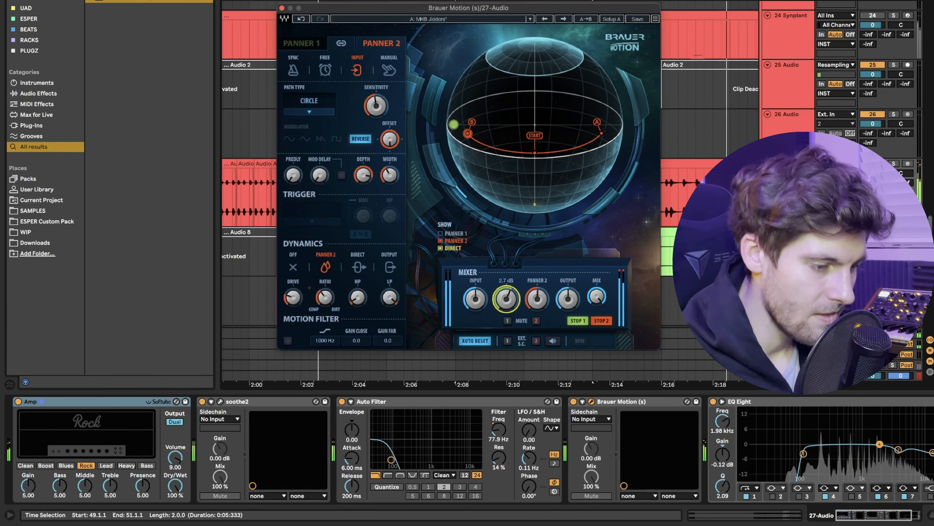
{"action": "left_click", "coordinate": [440, 234]}
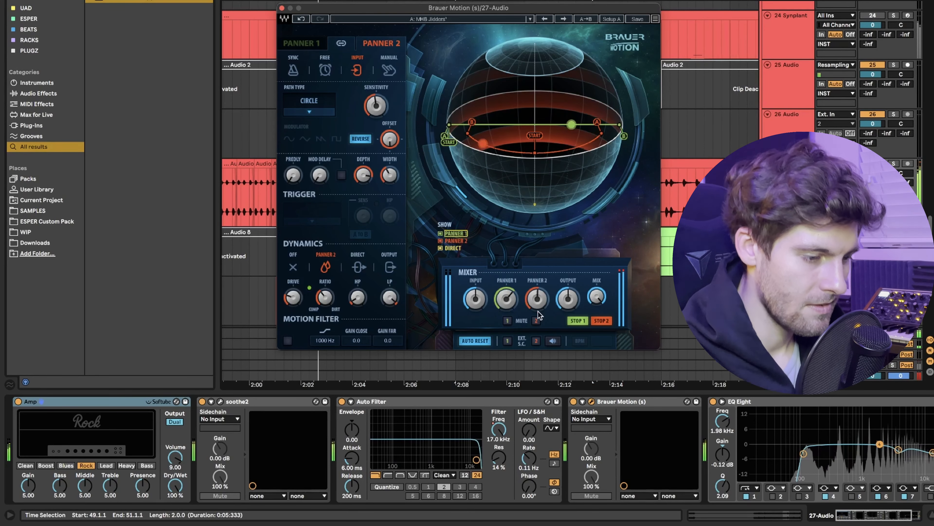
{"action": "left_click_drag", "start_coordinate": [538, 304], "coordinate": [538, 297]}
Set Panner 2's input sensitivity to 57.0 and try its Sync and Free modes with an adjusted speed.
{"action": "left_click_drag", "start_coordinate": [376, 105], "coordinate": [375, 103]}
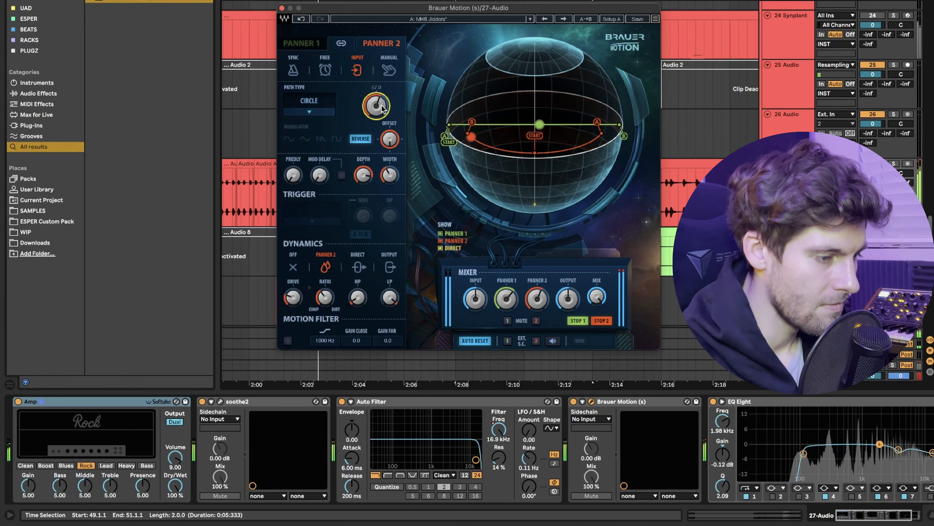
{"action": "left_click", "coordinate": [308, 69]}
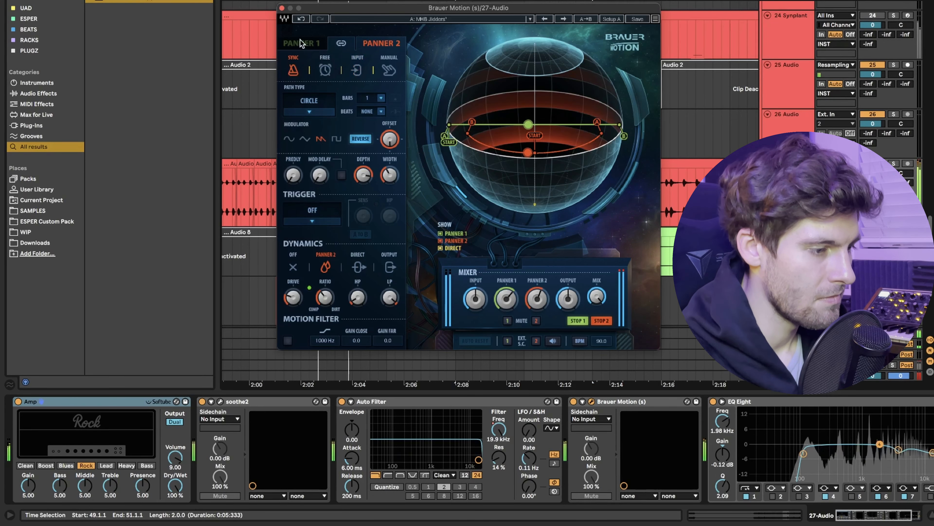
{"action": "left_click", "coordinate": [325, 69]}
{"action": "left_click_drag", "start_coordinate": [377, 105], "coordinate": [376, 89]}
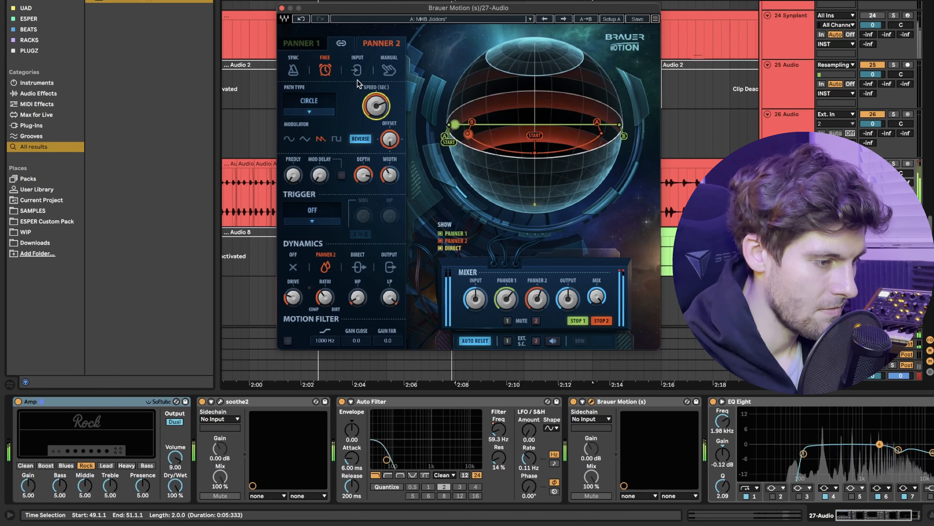
Offset Panner 1 so its path starts at the centre of the sphere, and audition the movement.
{"action": "left_click", "coordinate": [302, 44]}
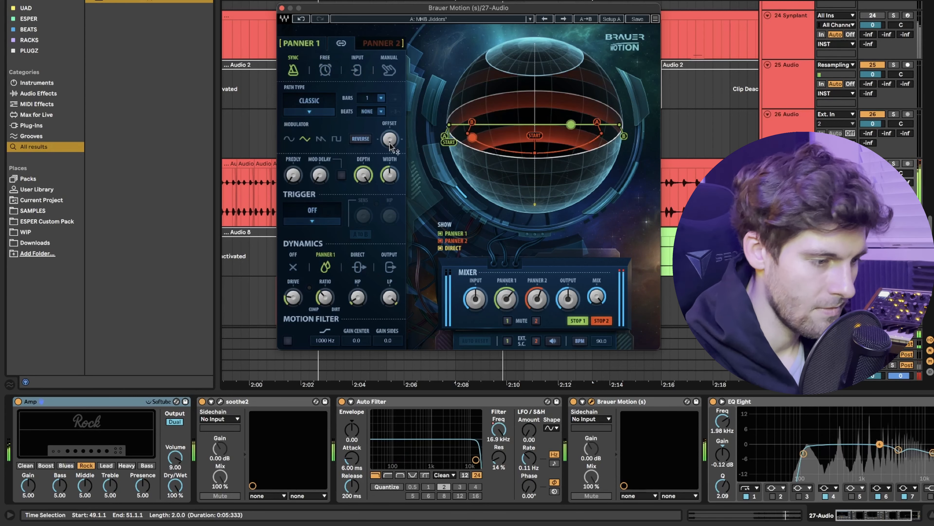
{"action": "left_click_drag", "start_coordinate": [390, 144], "coordinate": [391, 133]}
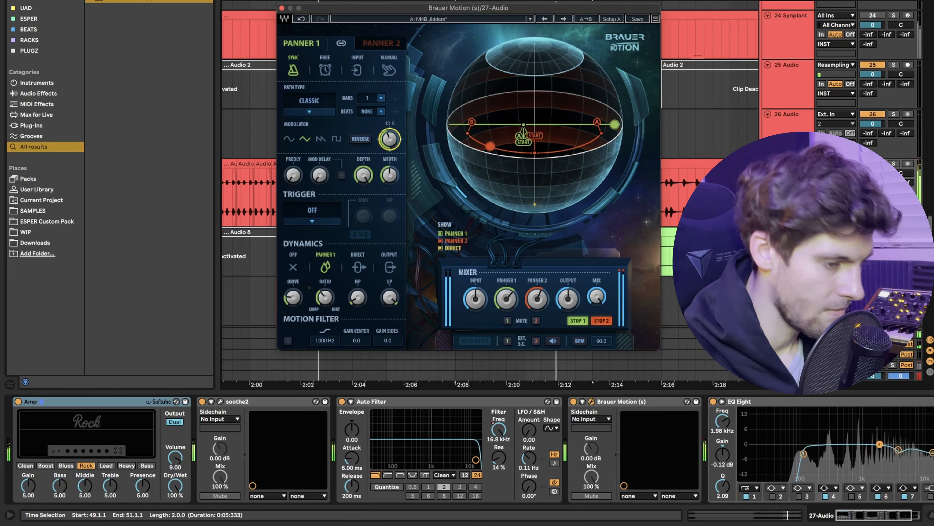
{"action": "left_click_drag", "start_coordinate": [390, 139], "coordinate": [390, 141]}
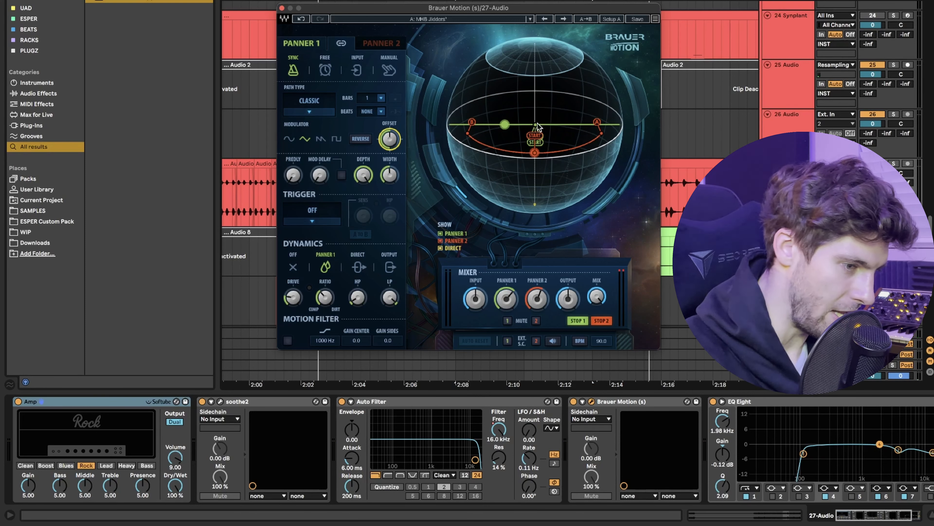
{"action": "key", "text": "space"}
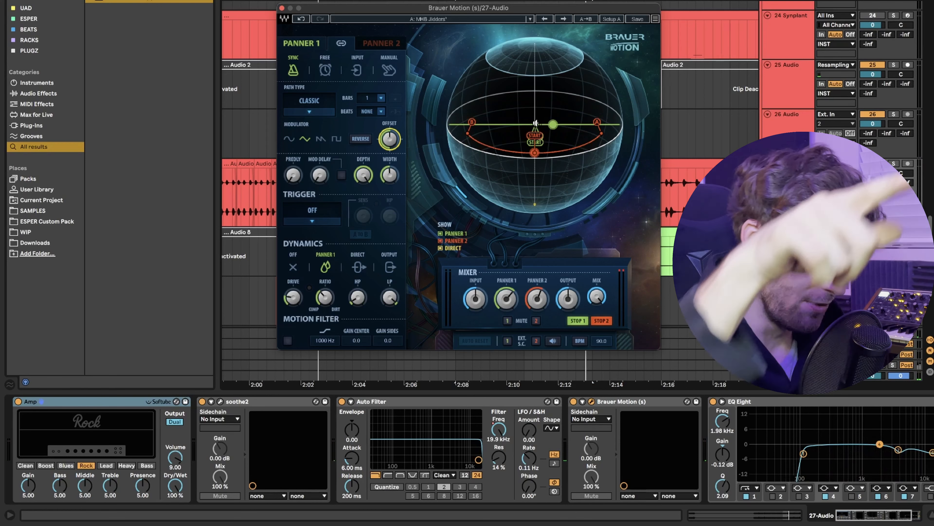
{"action": "key", "text": "space"}
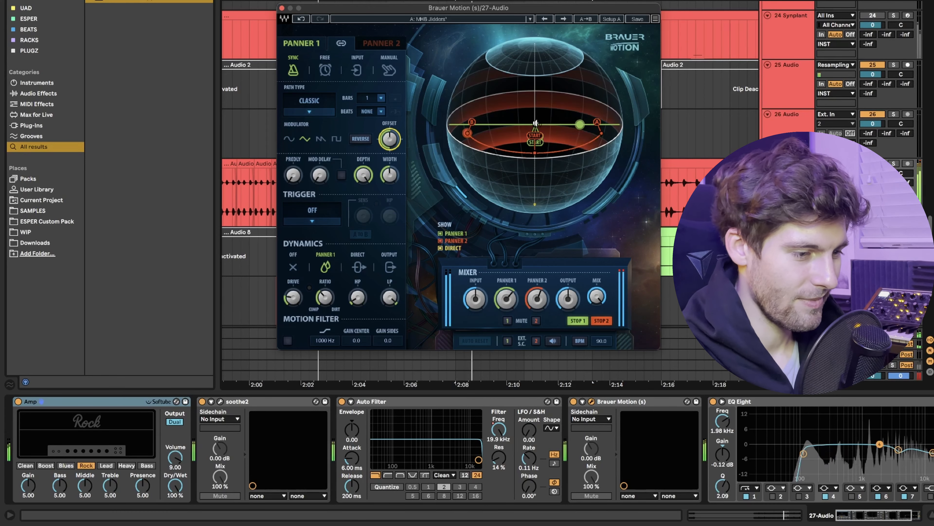